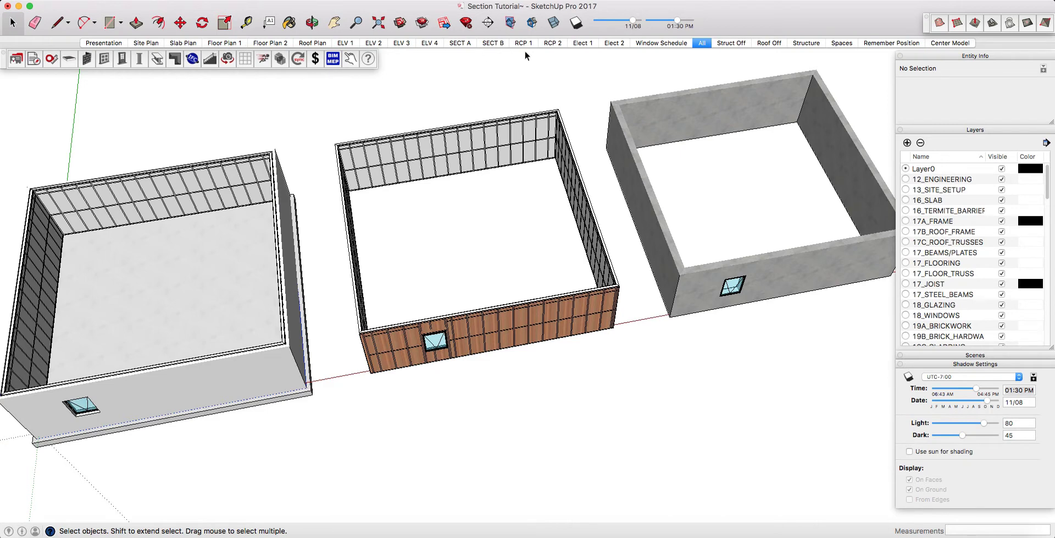
Switch to the Floor Plan 1 scene and examine the horizontal cut through the three buildings in 3D
{"action": "scroll", "coordinate": [785, 249], "scroll_direction": "down", "scroll_amount": 2}
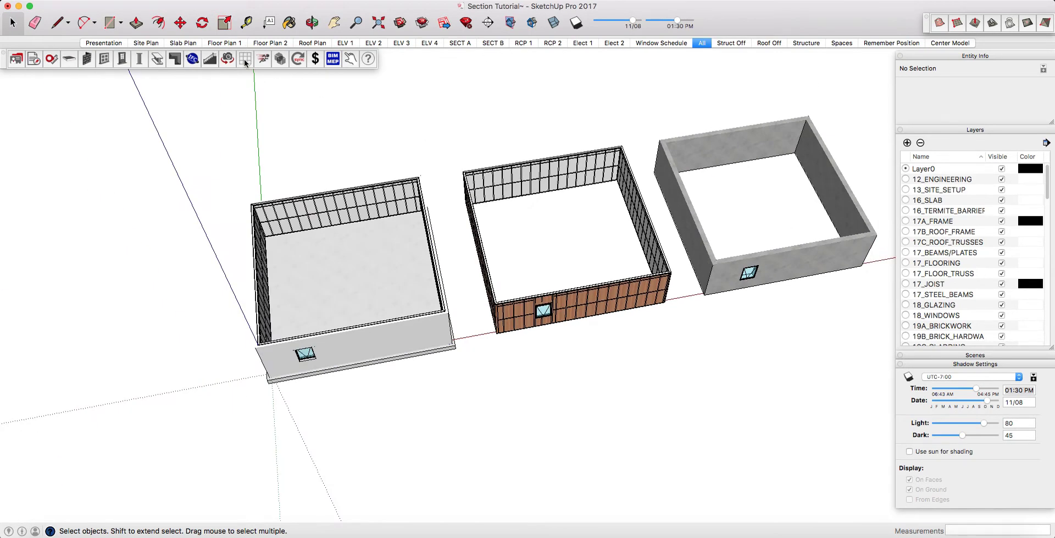
{"action": "left_click", "coordinate": [236, 44]}
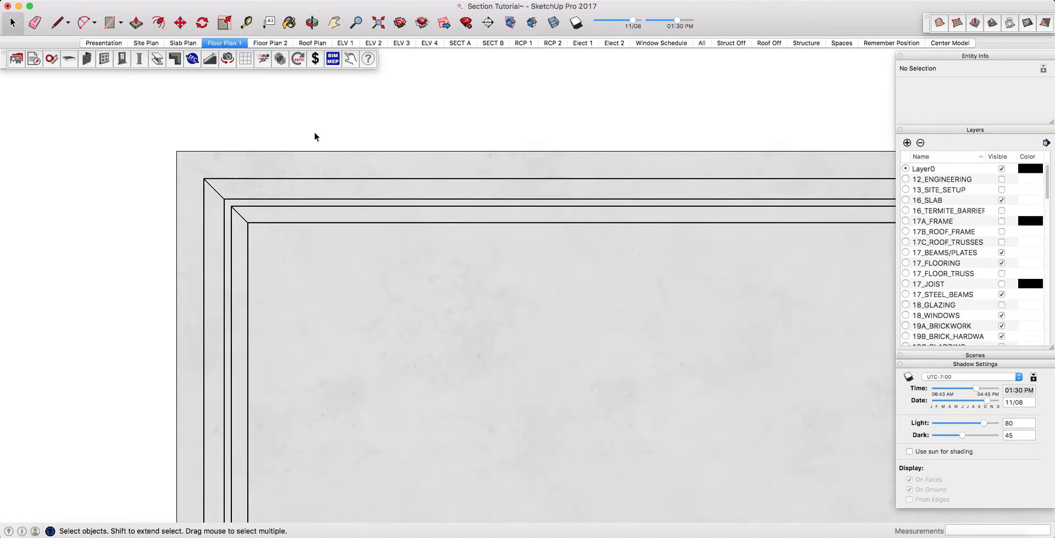
{"action": "middle_click_drag", "start_coordinate": [358, 372], "coordinate": [436, 219]}
{"action": "scroll", "coordinate": [267, 268], "scroll_direction": "down", "scroll_amount": 3}
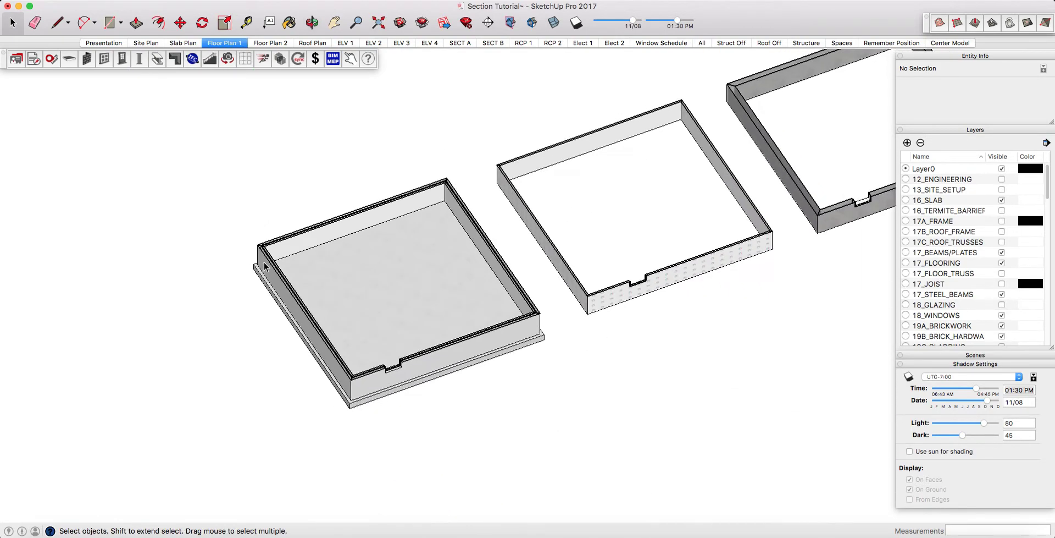
{"action": "scroll", "coordinate": [342, 385], "scroll_direction": "down", "scroll_amount": 2}
{"action": "scroll", "coordinate": [403, 375], "scroll_direction": "up", "scroll_amount": 5}
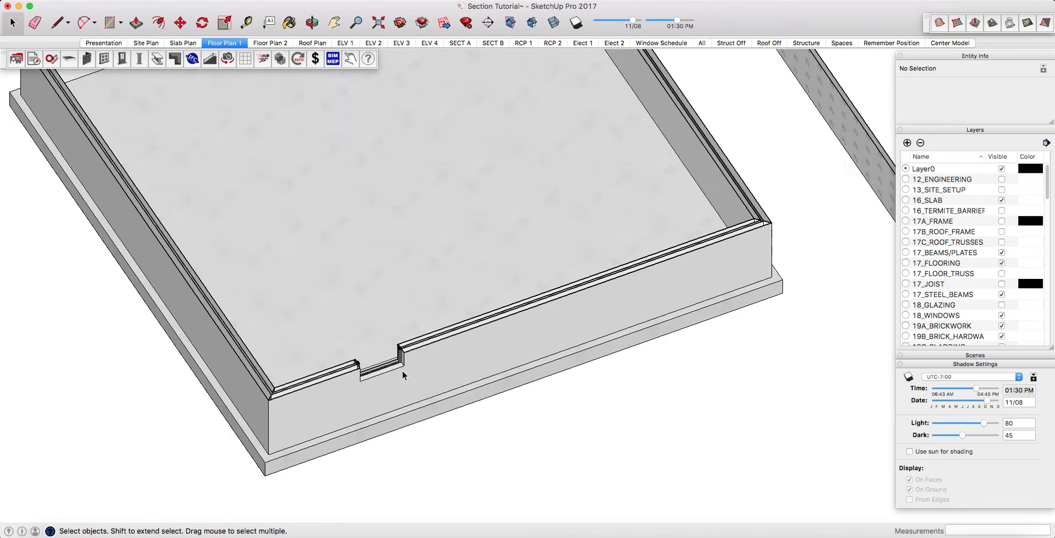
{"action": "scroll", "coordinate": [354, 376], "scroll_direction": "down", "scroll_amount": 6}
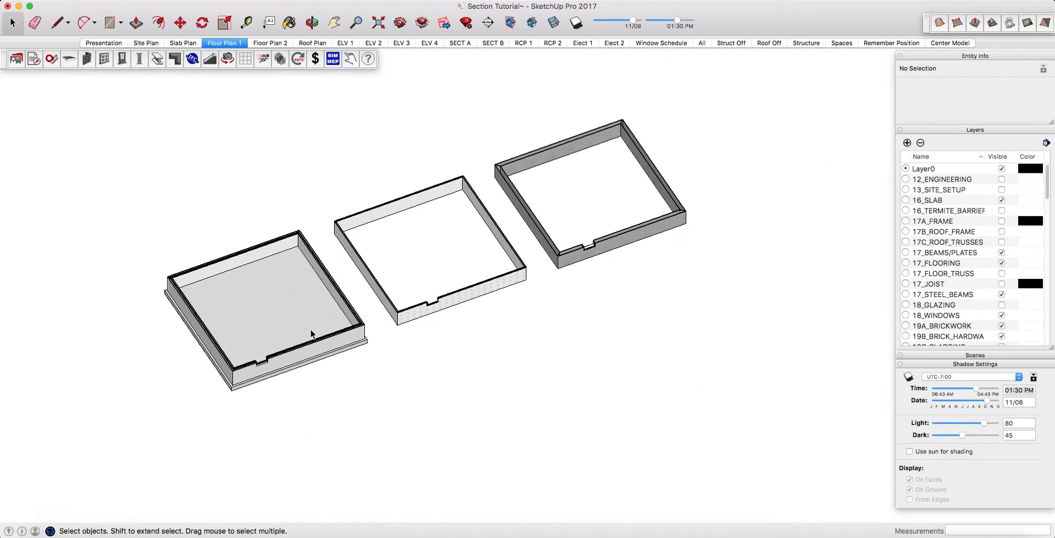
{"action": "scroll", "coordinate": [267, 339], "scroll_direction": "up", "scroll_amount": 3}
{"action": "middle_click_drag", "start_coordinate": [268, 340], "coordinate": [361, 324]}
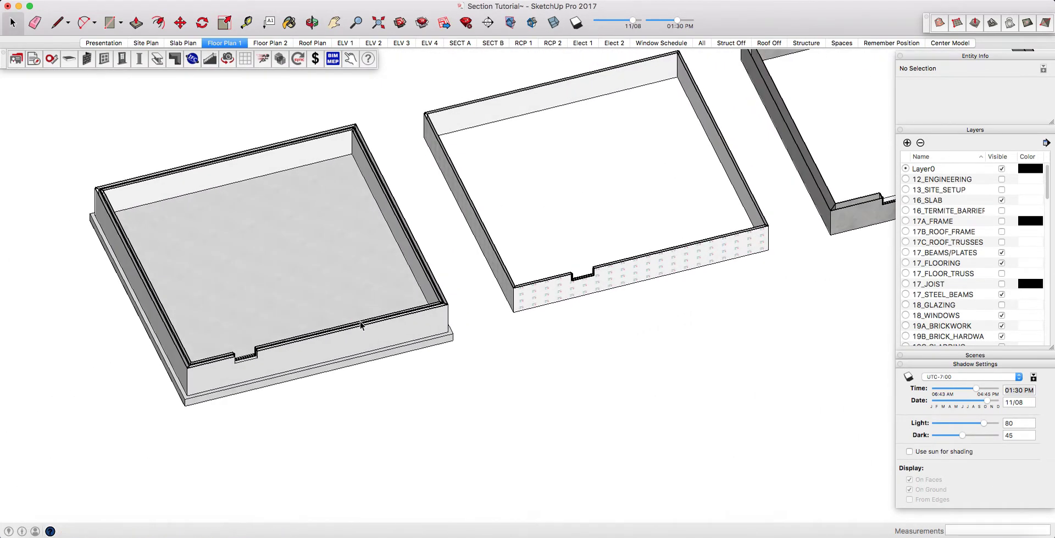
Display the section planes and select the horizontal floor plan section plane
{"action": "left_click", "coordinate": [511, 23]}
{"action": "middle_click_drag", "start_coordinate": [489, 376], "coordinate": [388, 483]}
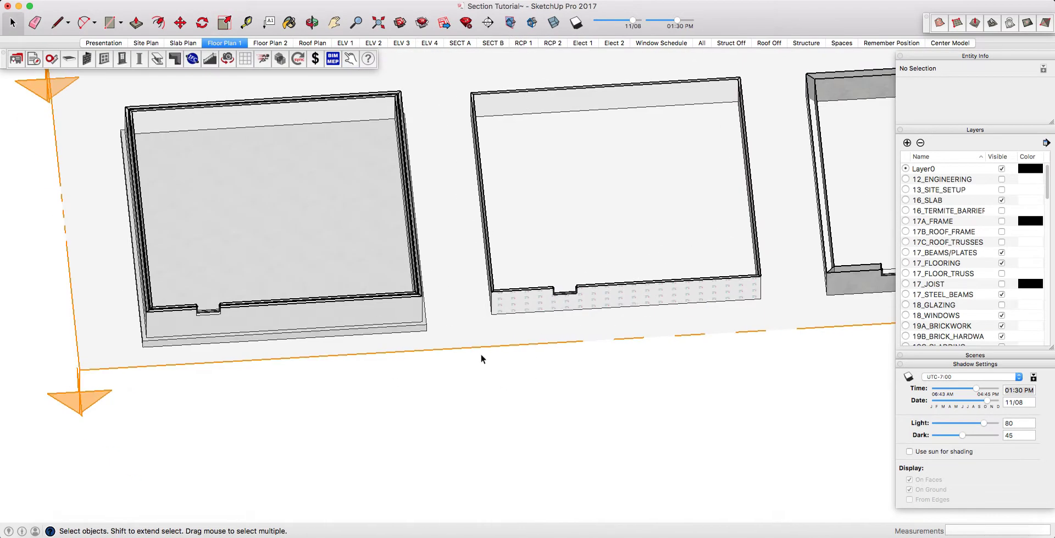
{"action": "middle_click_drag", "start_coordinate": [481, 353], "coordinate": [514, 323]}
{"action": "left_click", "coordinate": [491, 328]}
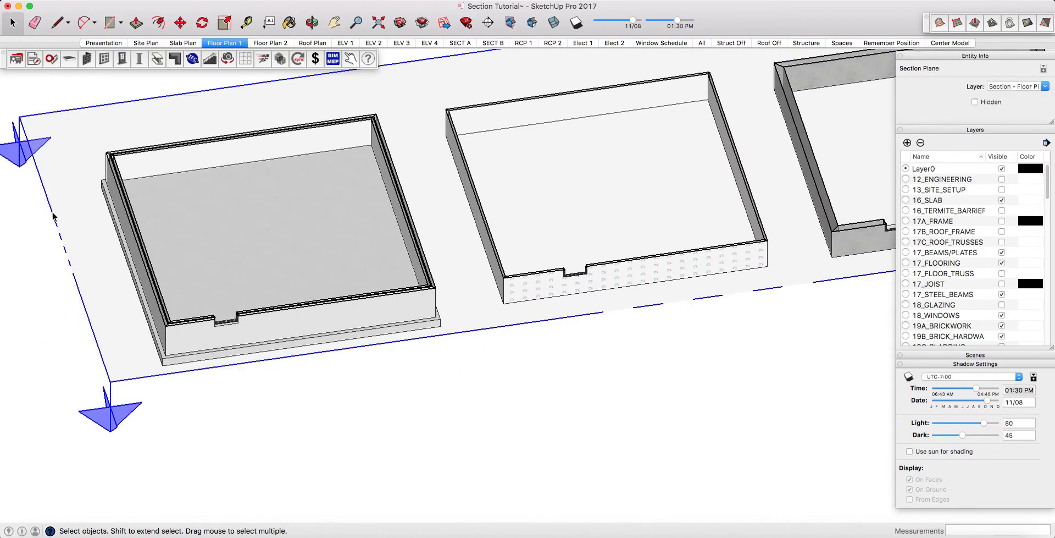
Move the selected floor plan section plane straight up by about 600 mm
{"action": "scroll", "coordinate": [165, 316], "scroll_direction": "up", "scroll_amount": 5}
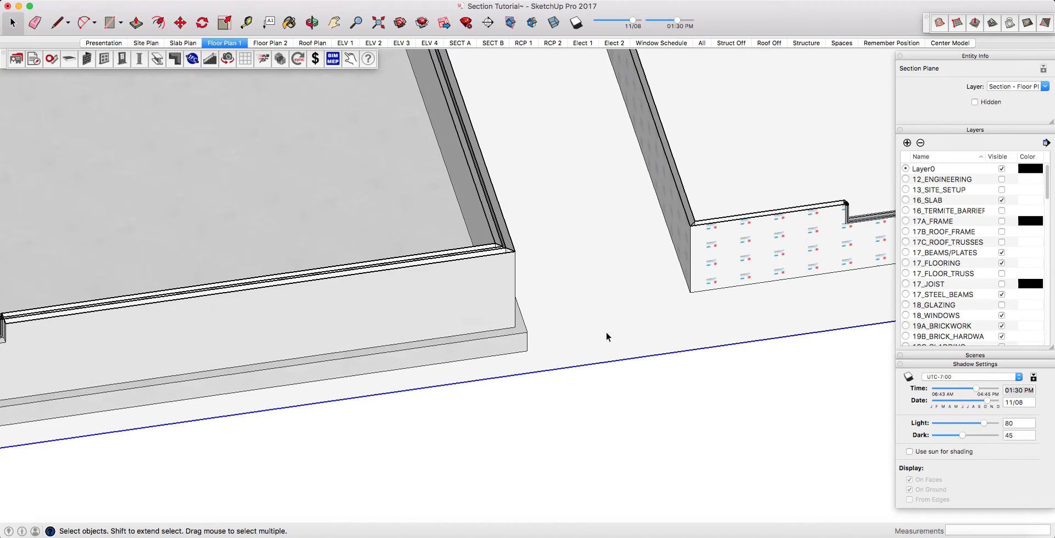
{"action": "scroll", "coordinate": [607, 336], "scroll_direction": "down", "scroll_amount": 10}
{"action": "scroll", "coordinate": [539, 339], "scroll_direction": "up", "scroll_amount": 10}
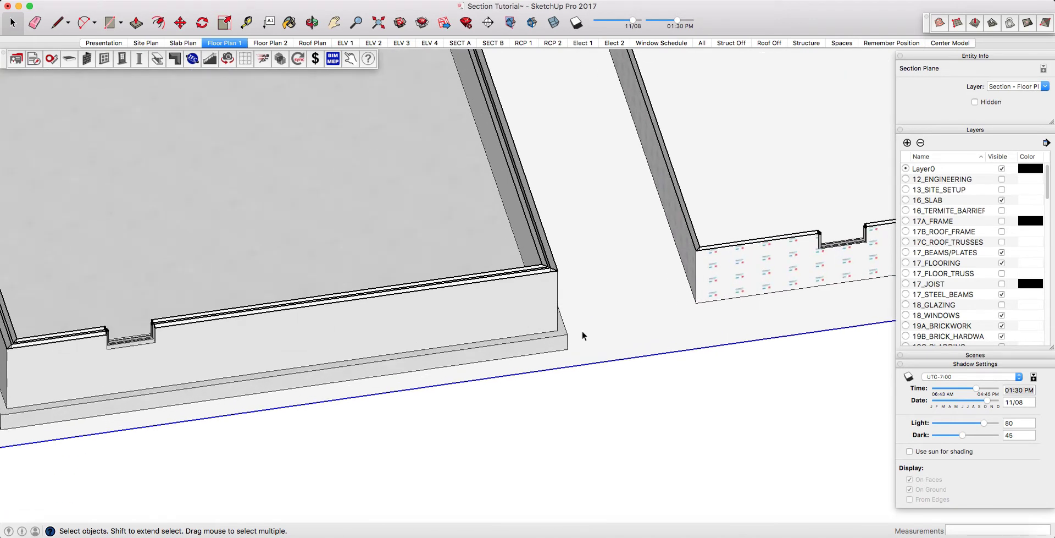
{"action": "key", "text": "m"}
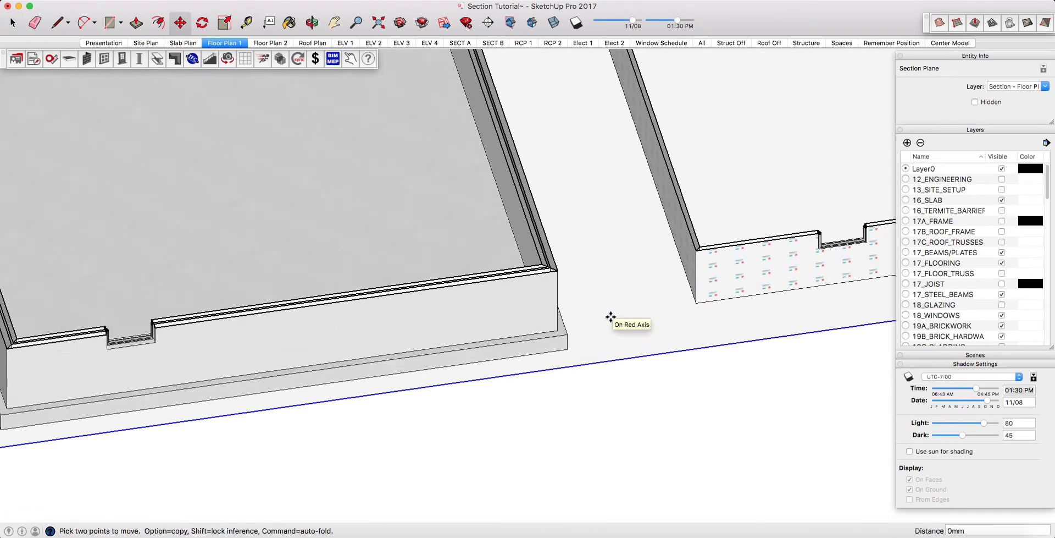
{"action": "left_click", "coordinate": [610, 315]}
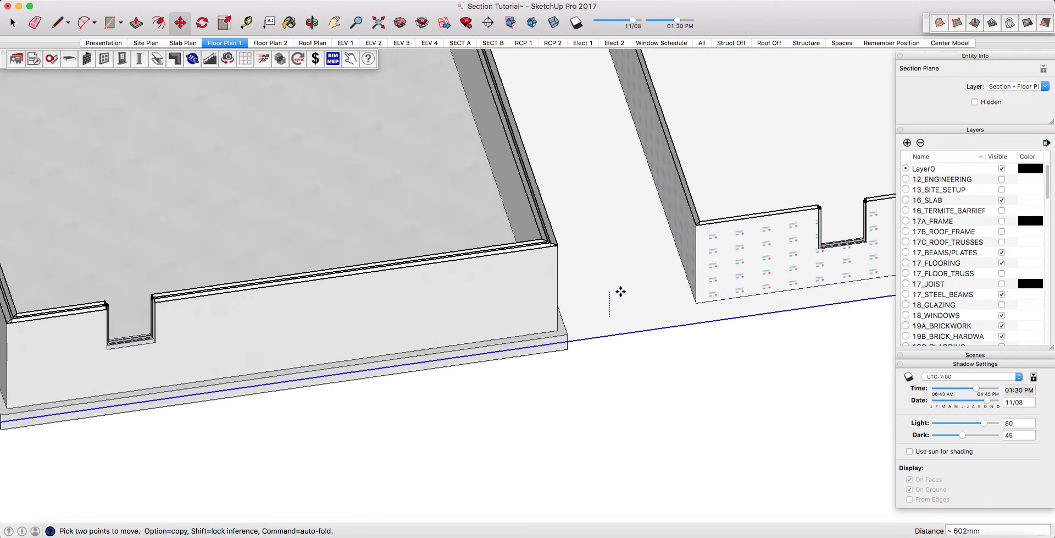
{"action": "scroll", "coordinate": [539, 235], "scroll_direction": "up", "scroll_amount": 3}
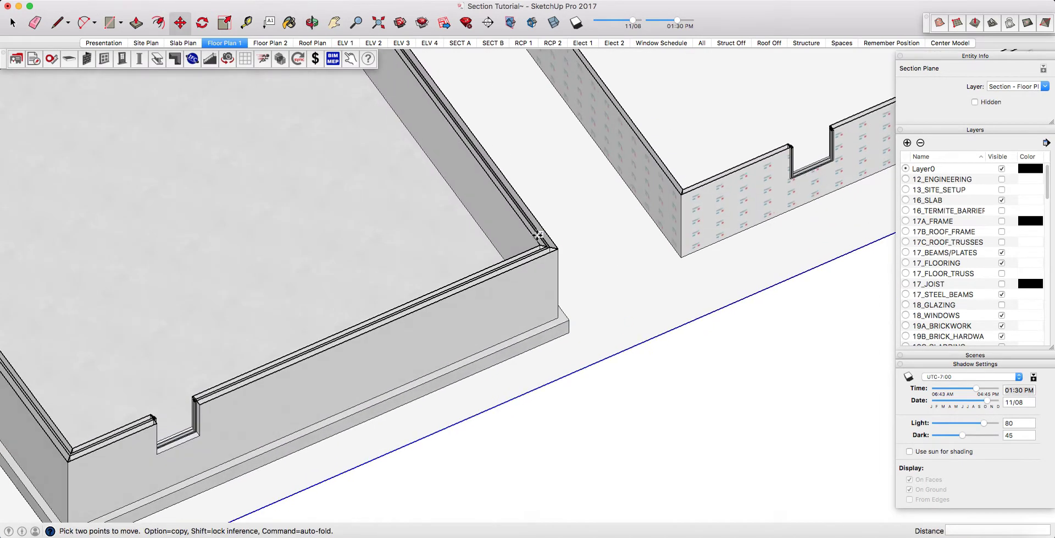
{"action": "scroll", "coordinate": [539, 235], "scroll_direction": "up", "scroll_amount": 5}
{"action": "middle_click_drag", "start_coordinate": [537, 259], "coordinate": [421, 299]}
Apply section hatching to the floor plan section plane, keeping the preset face materials
{"action": "scroll", "coordinate": [421, 286], "scroll_direction": "down", "scroll_amount": 10}
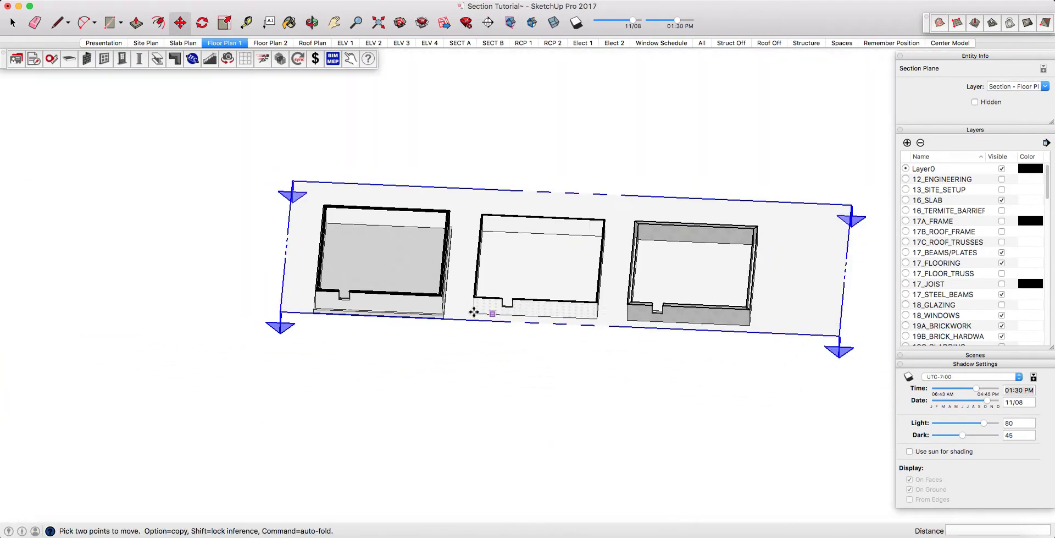
{"action": "scroll", "coordinate": [544, 264], "scroll_direction": "up", "scroll_amount": 6}
{"action": "middle_click_drag", "start_coordinate": [523, 299], "coordinate": [495, 292]}
{"action": "right_click", "coordinate": [495, 292]}
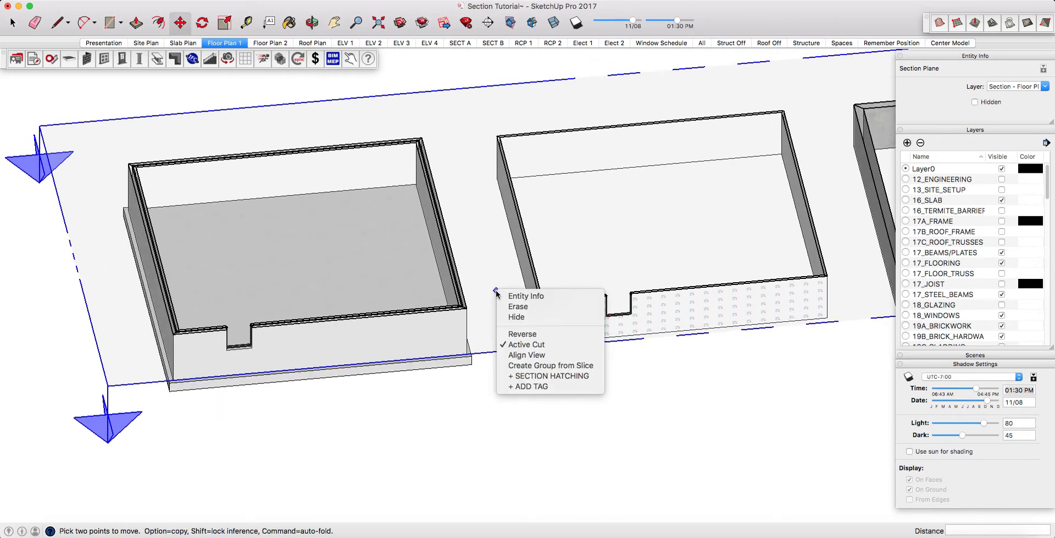
{"action": "left_click", "coordinate": [545, 377]}
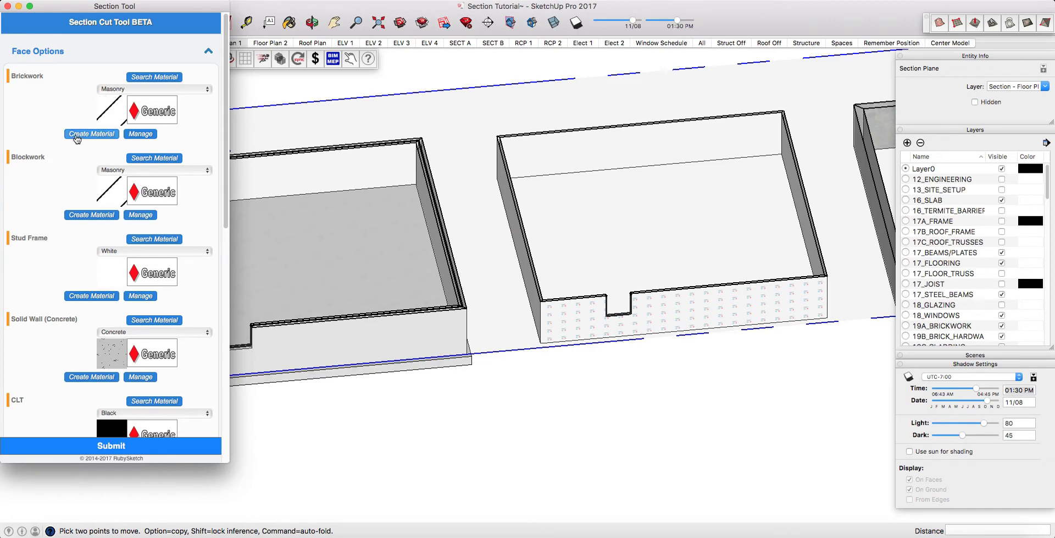
{"action": "scroll", "coordinate": [49, 324], "scroll_direction": "down", "scroll_amount": 10}
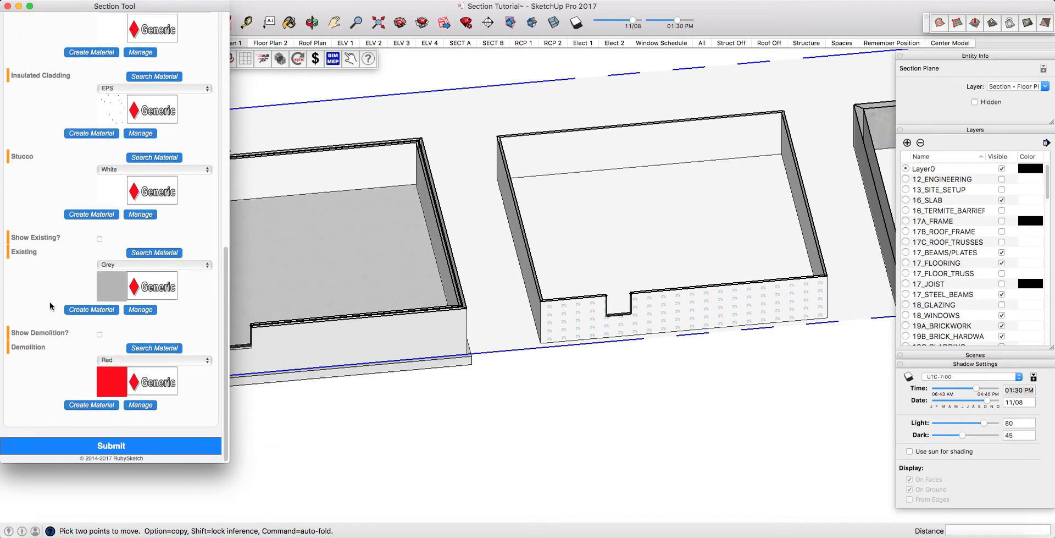
{"action": "left_click", "coordinate": [120, 447]}
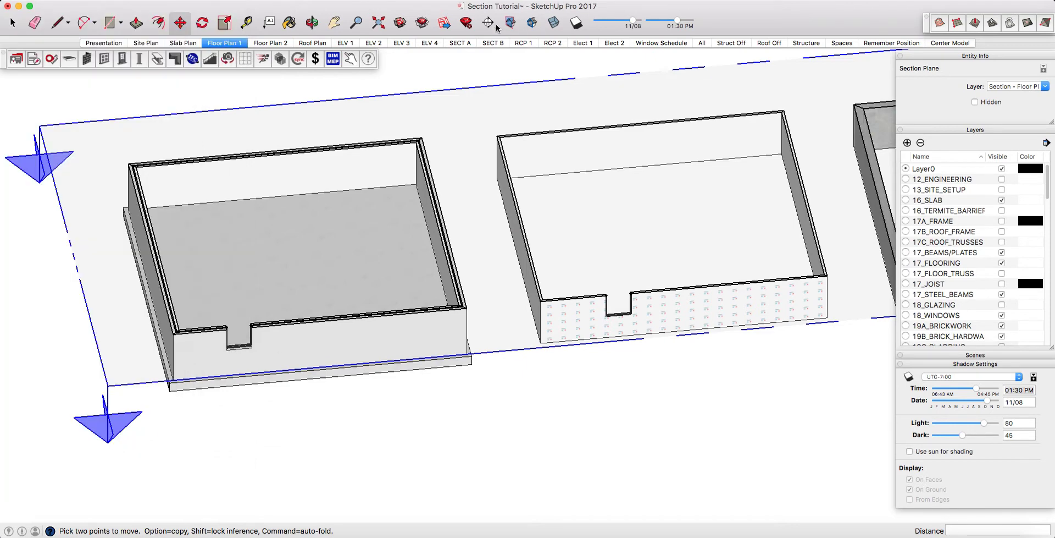
Hide the section planes and examine the hatching on the cut walls of the three buildings
{"action": "left_click", "coordinate": [510, 22]}
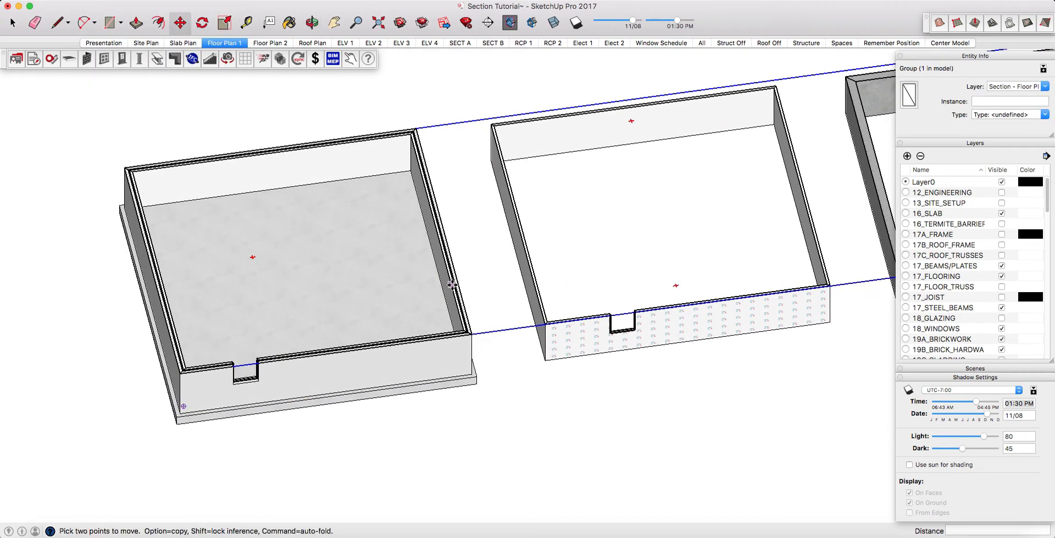
{"action": "key", "text": "space"}
{"action": "left_click", "coordinate": [474, 295]}
{"action": "scroll", "coordinate": [451, 286], "scroll_direction": "up", "scroll_amount": 8}
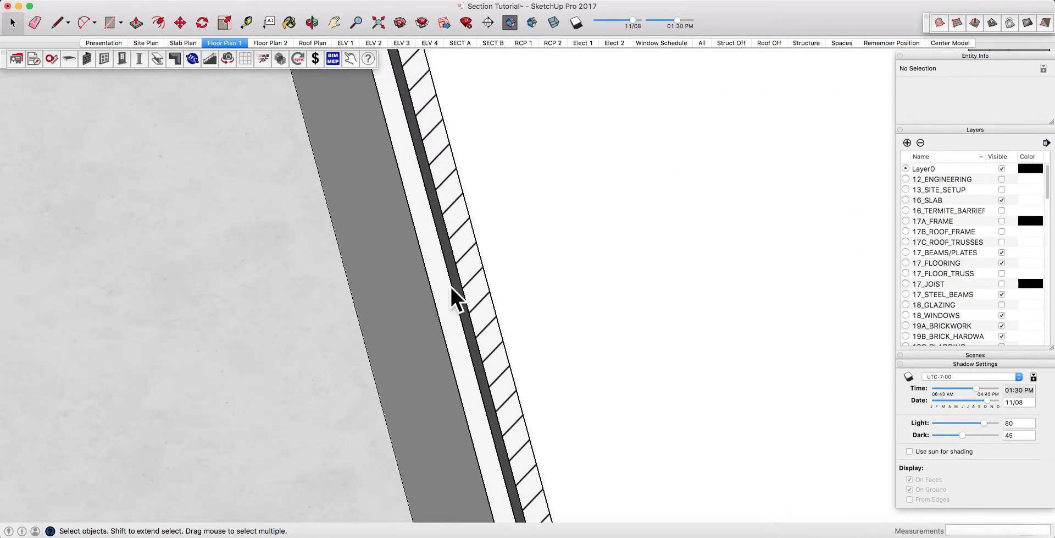
{"action": "scroll", "coordinate": [419, 309], "scroll_direction": "down", "scroll_amount": 10}
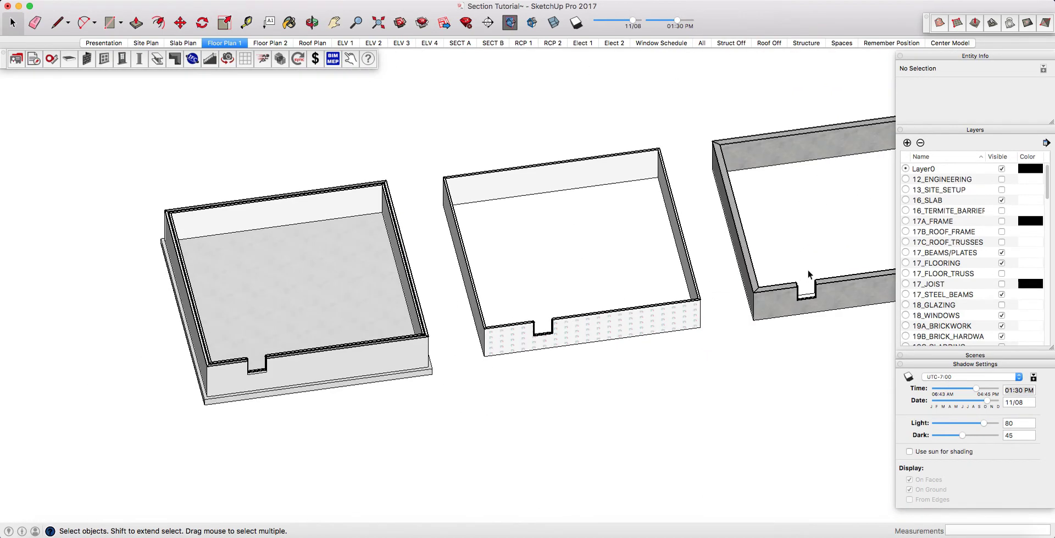
{"action": "scroll", "coordinate": [808, 273], "scroll_direction": "up", "scroll_amount": 5}
{"action": "scroll", "coordinate": [672, 233], "scroll_direction": "up", "scroll_amount": 3}
{"action": "scroll", "coordinate": [703, 231], "scroll_direction": "down", "scroll_amount": 10}
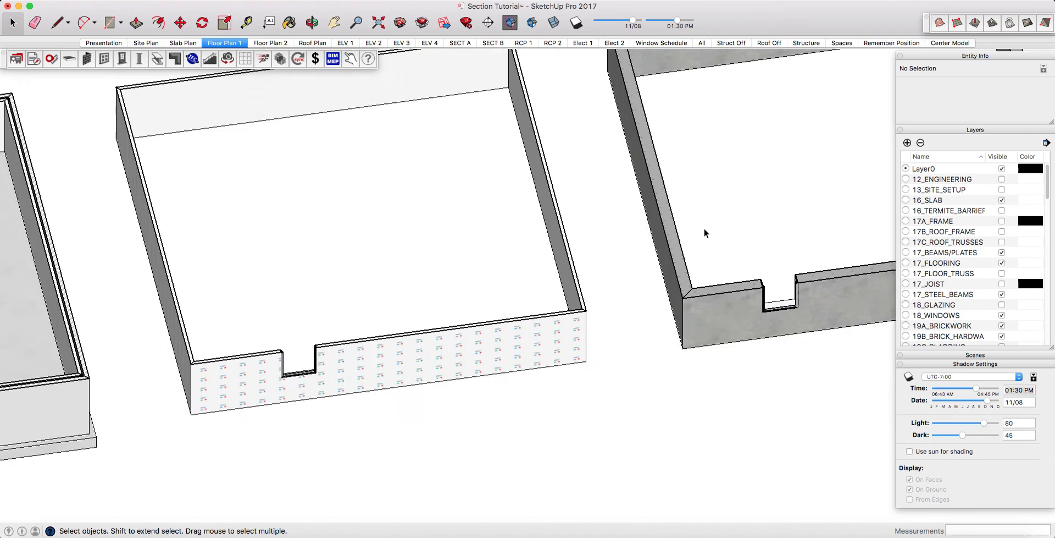
{"action": "scroll", "coordinate": [676, 235], "scroll_direction": "up", "scroll_amount": 3}
Display the section planes, review the Brickwork material choices in the section hatching settings, and close them without submitting
{"action": "key", "text": "o"}
{"action": "middle_click_drag", "start_coordinate": [583, 188], "coordinate": [490, 123]}
{"action": "left_click", "coordinate": [503, 30]}
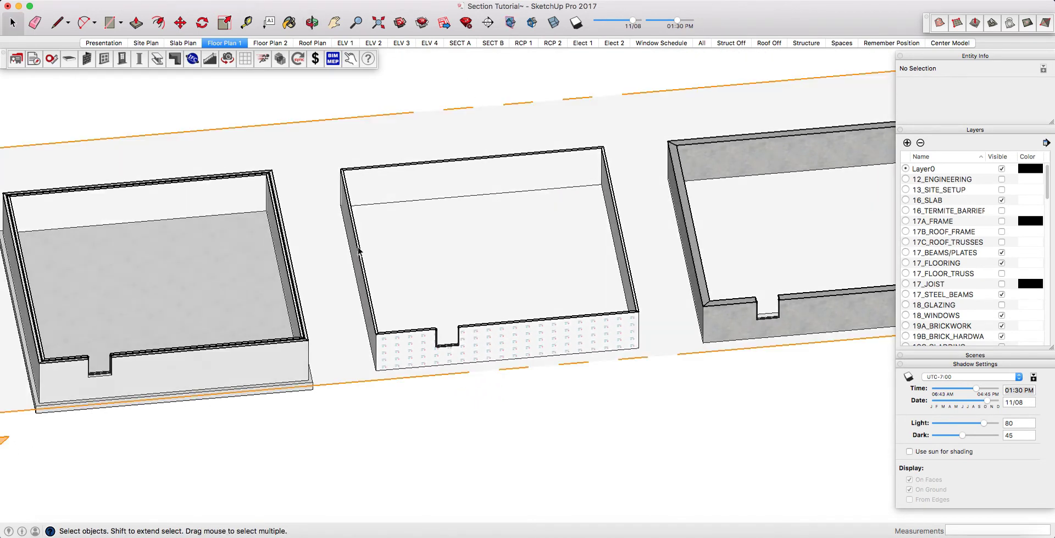
{"action": "right_click", "coordinate": [329, 265]}
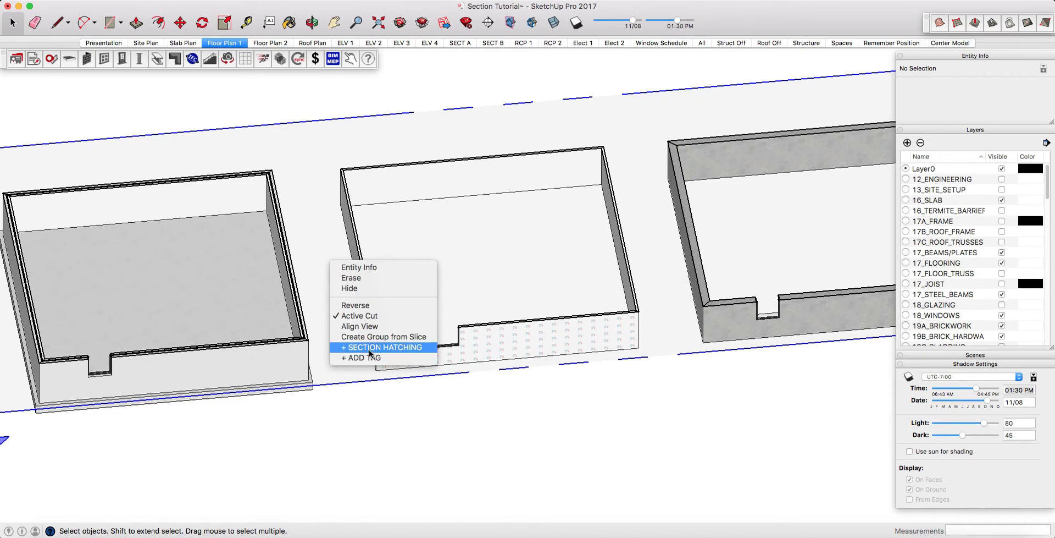
{"action": "left_click", "coordinate": [357, 348]}
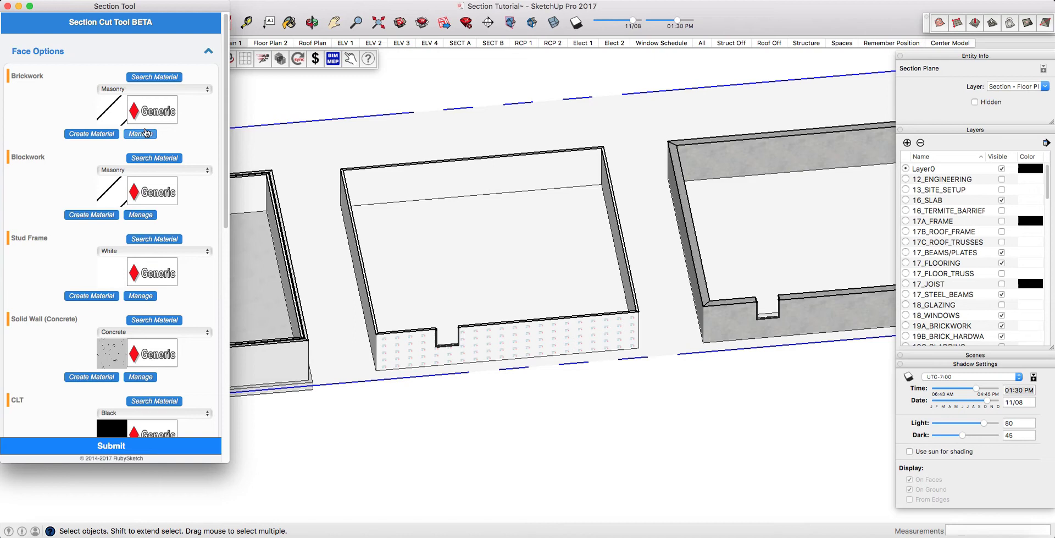
{"action": "left_click", "coordinate": [203, 88]}
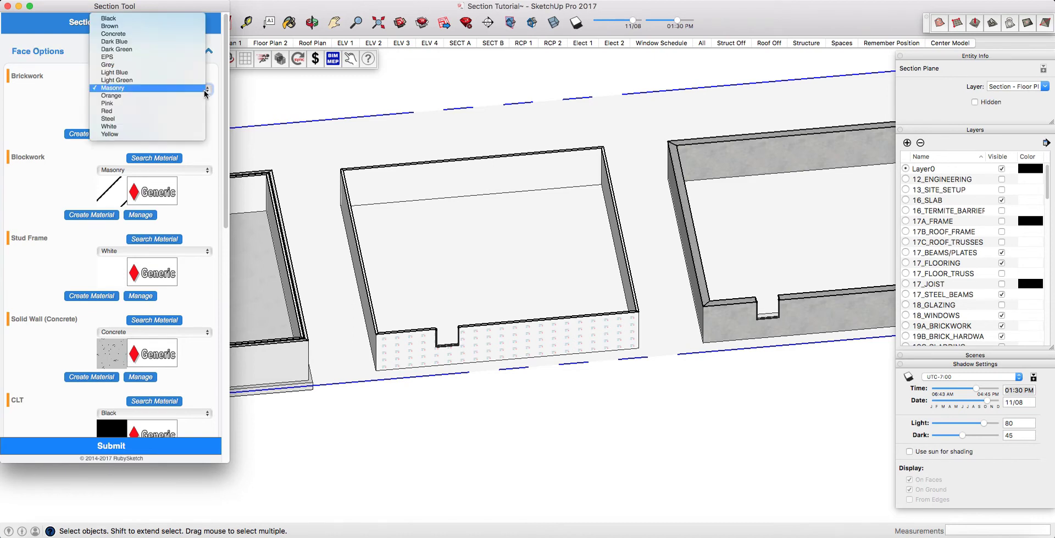
{"action": "left_click", "coordinate": [204, 90]}
{"action": "left_click", "coordinate": [8, 6]}
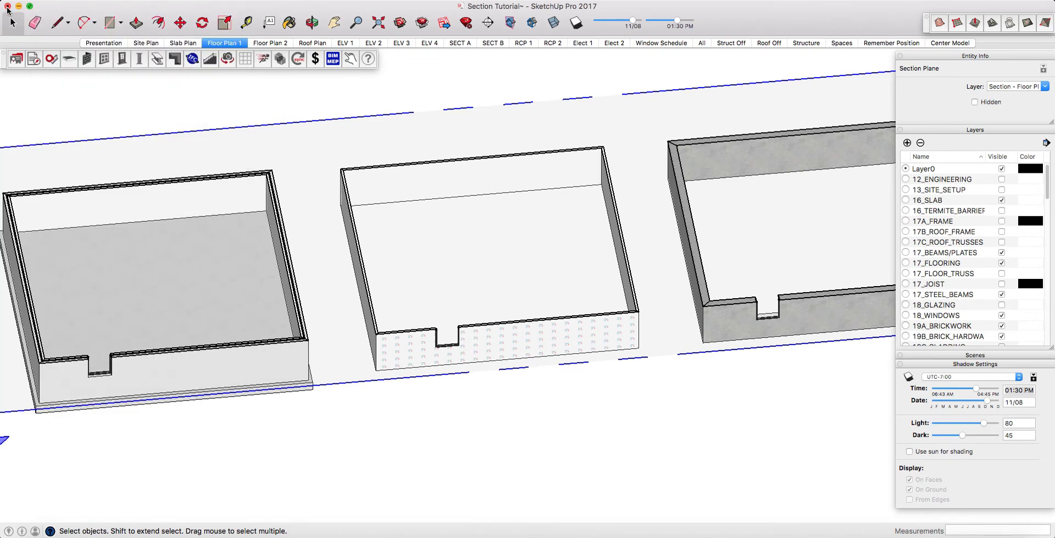
{"action": "left_click", "coordinate": [401, 400]}
Hide the section planes and examine the cut walls of the middle building
{"action": "left_click", "coordinate": [517, 24]}
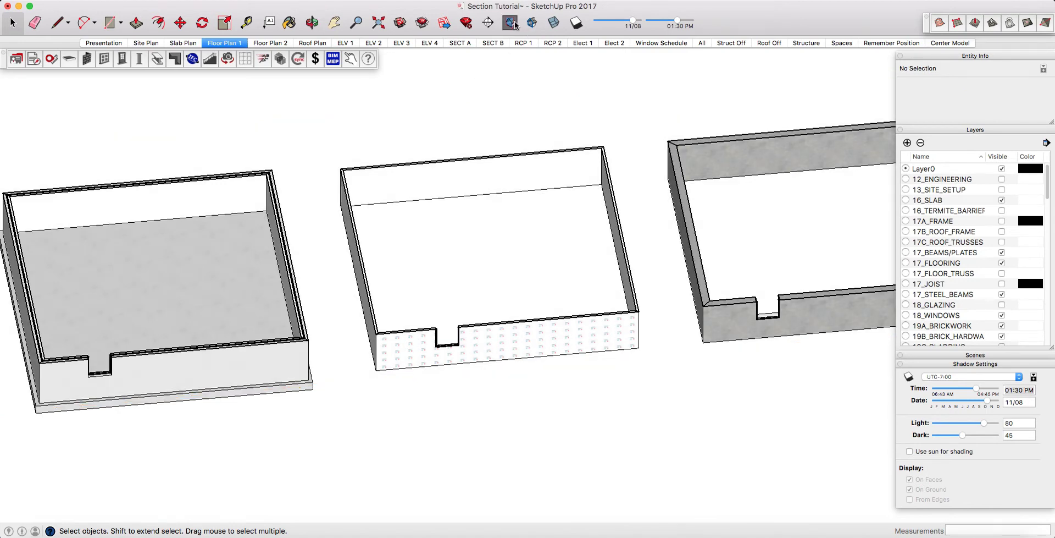
{"action": "middle_click_drag", "start_coordinate": [358, 263], "coordinate": [391, 313]}
{"action": "scroll", "coordinate": [387, 340], "scroll_direction": "up", "scroll_amount": 5}
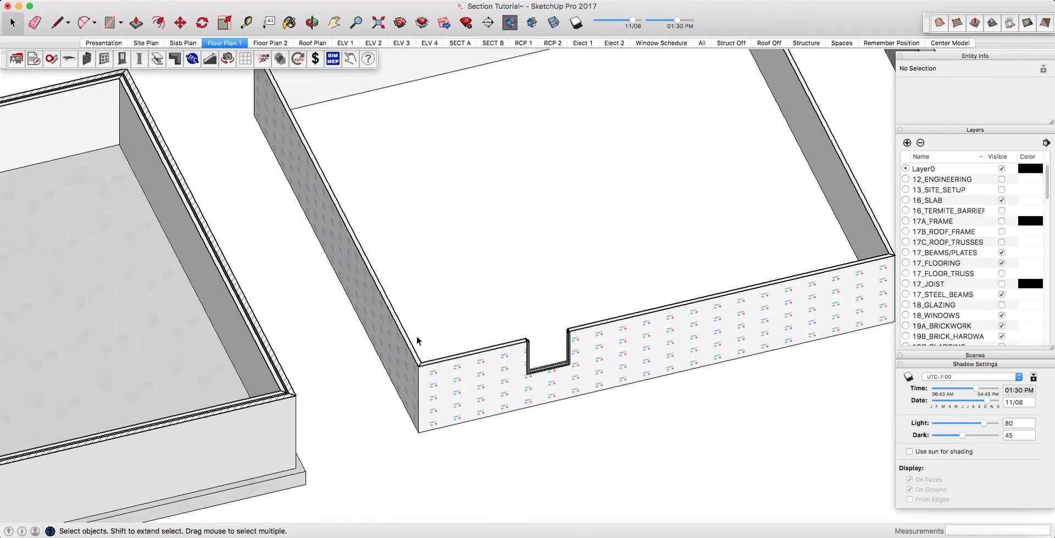
{"action": "middle_click_drag", "start_coordinate": [362, 358], "coordinate": [372, 318]}
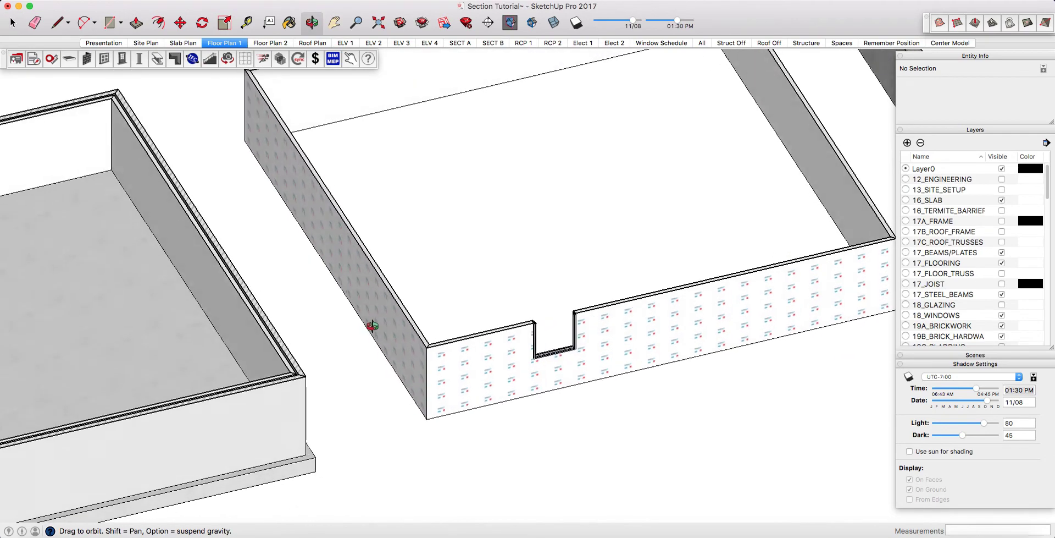
{"action": "scroll", "coordinate": [365, 363], "scroll_direction": "down", "scroll_amount": 5}
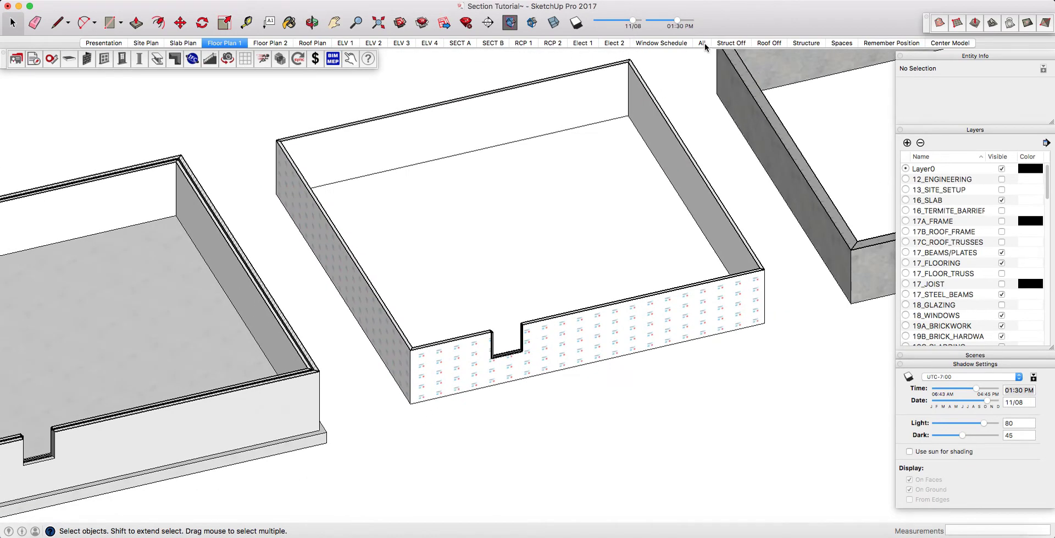
Switch to the All scene and move the middle building's end wall facing the slab building inward by about 1266 mm
{"action": "left_click", "coordinate": [703, 43]}
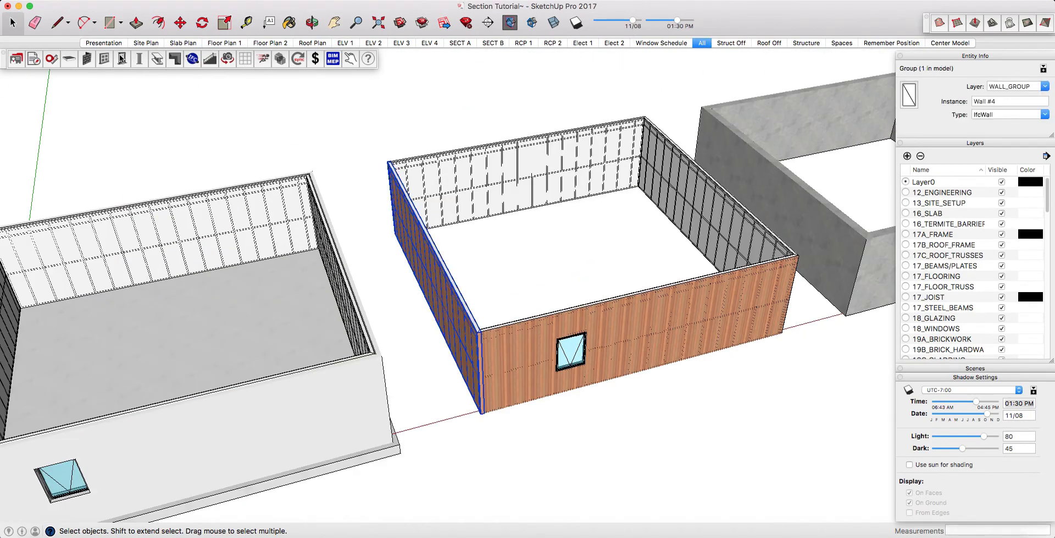
{"action": "left_click", "coordinate": [87, 59]}
{"action": "left_click", "coordinate": [59, 71]}
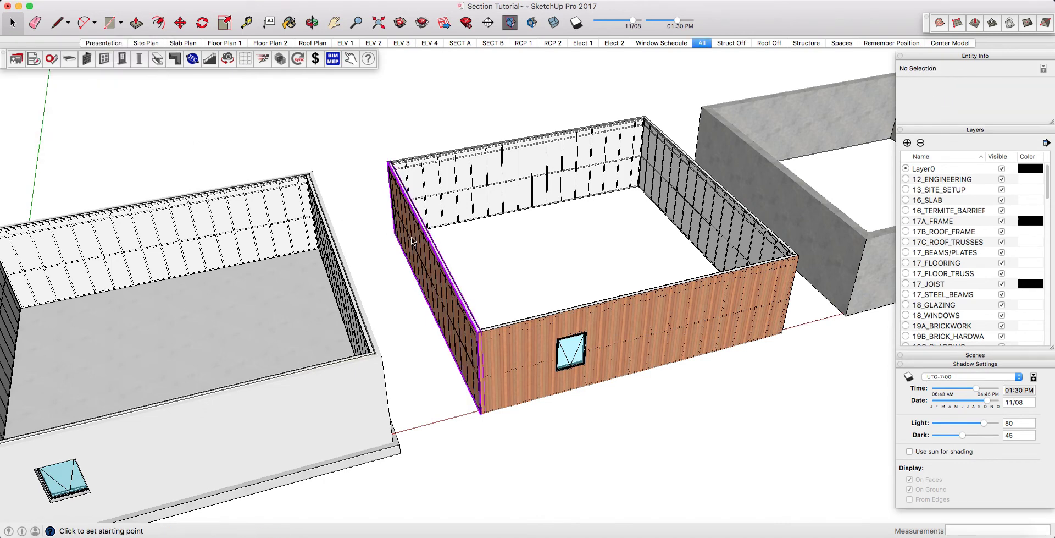
{"action": "left_click", "coordinate": [435, 245]}
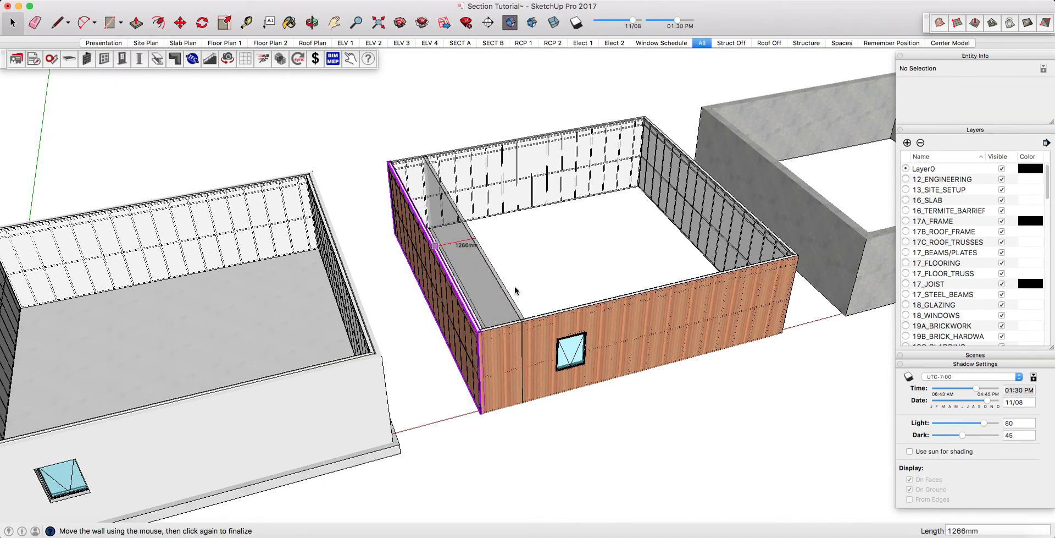
{"action": "left_click", "coordinate": [505, 303]}
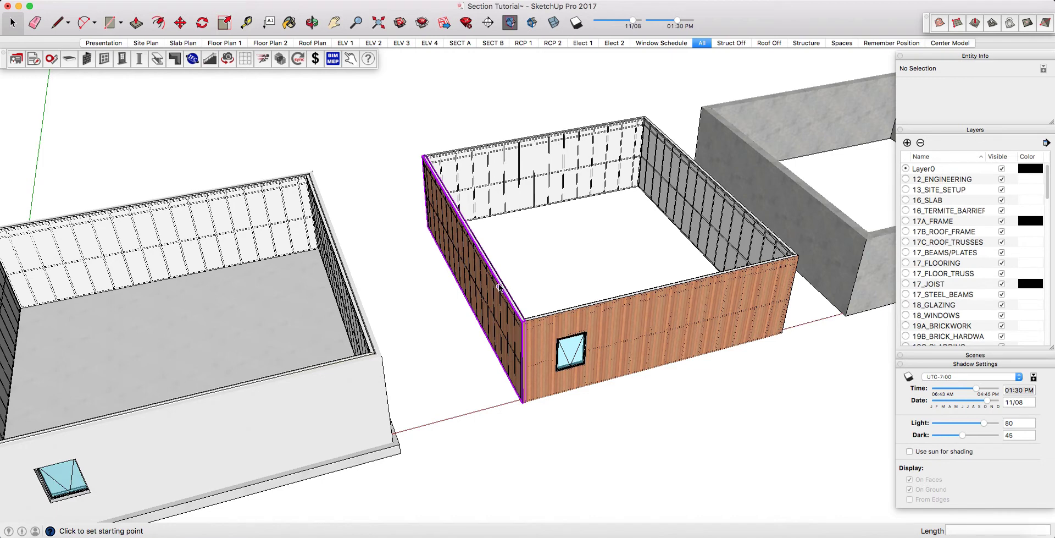
Switch to the Floor Plan 1 scene and examine the middle building's outdated section fill around the moved wall
{"action": "left_click", "coordinate": [224, 42]}
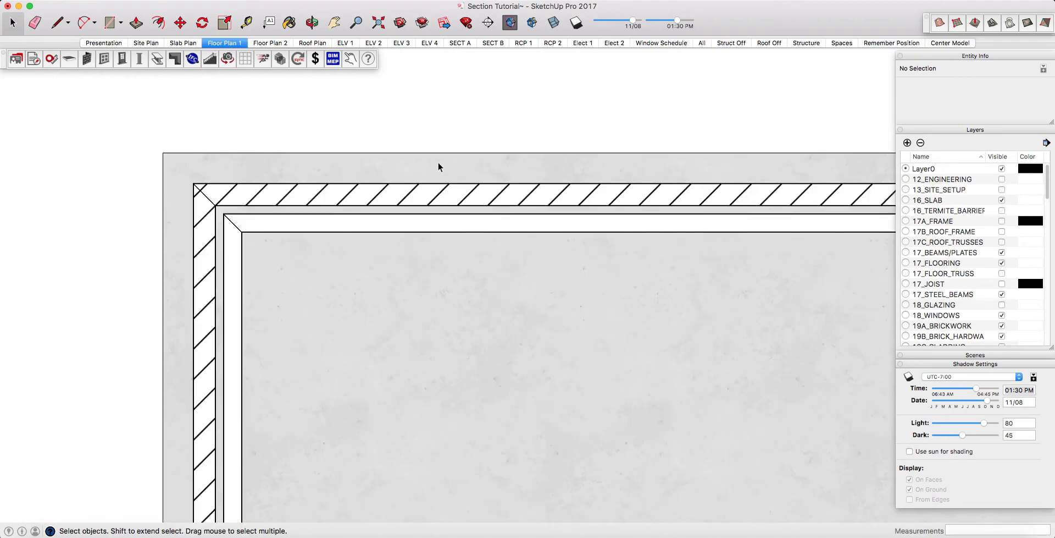
{"action": "scroll", "coordinate": [438, 166], "scroll_direction": "down", "scroll_amount": 5}
{"action": "scroll", "coordinate": [702, 238], "scroll_direction": "up", "scroll_amount": 3}
{"action": "middle_click_drag", "start_coordinate": [701, 239], "coordinate": [497, 296]}
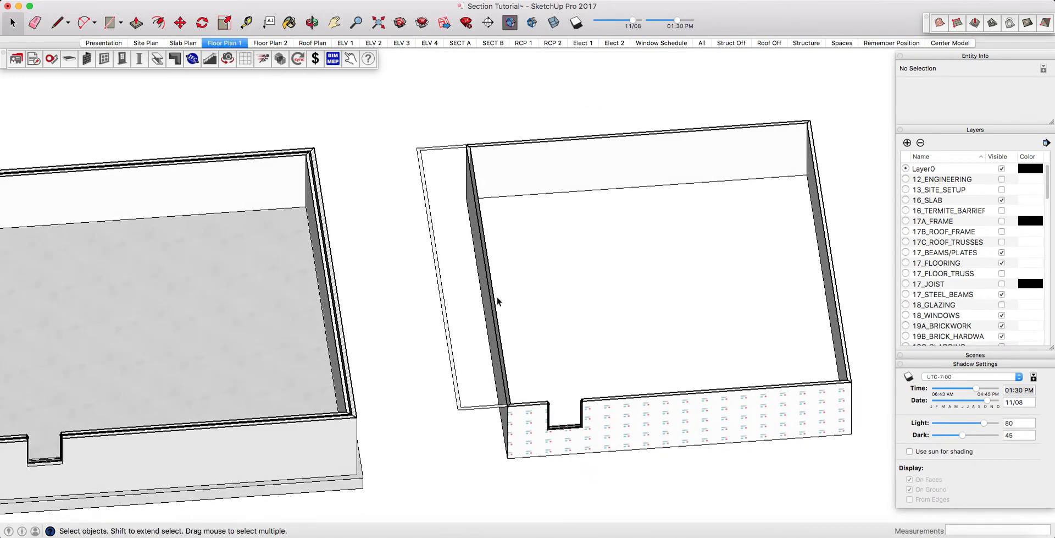
{"action": "middle_click_drag", "start_coordinate": [484, 425], "coordinate": [502, 390]}
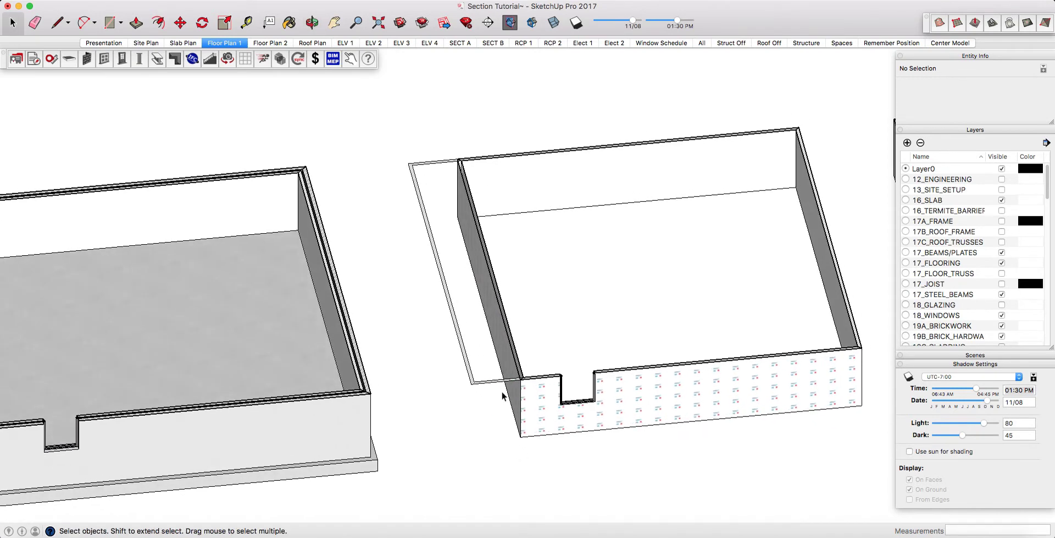
{"action": "scroll", "coordinate": [481, 404], "scroll_direction": "up", "scroll_amount": 3}
Display the section planes and move the floor plan section plane up by about 93 mm to refresh the hatched section
{"action": "left_click", "coordinate": [510, 23]}
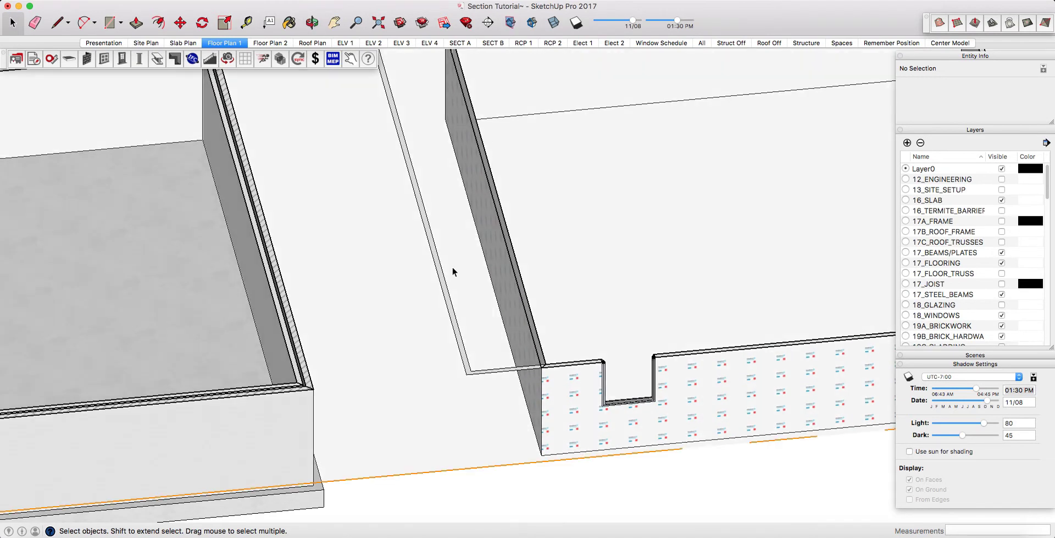
{"action": "scroll", "coordinate": [500, 379], "scroll_direction": "down", "scroll_amount": 5}
{"action": "left_click", "coordinate": [463, 400]}
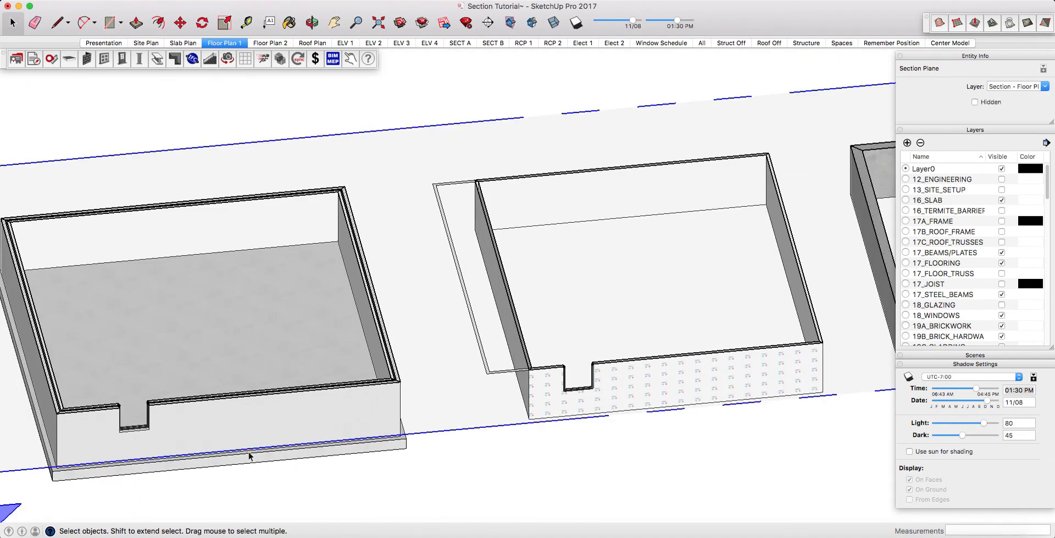
{"action": "scroll", "coordinate": [499, 404], "scroll_direction": "up", "scroll_amount": 4}
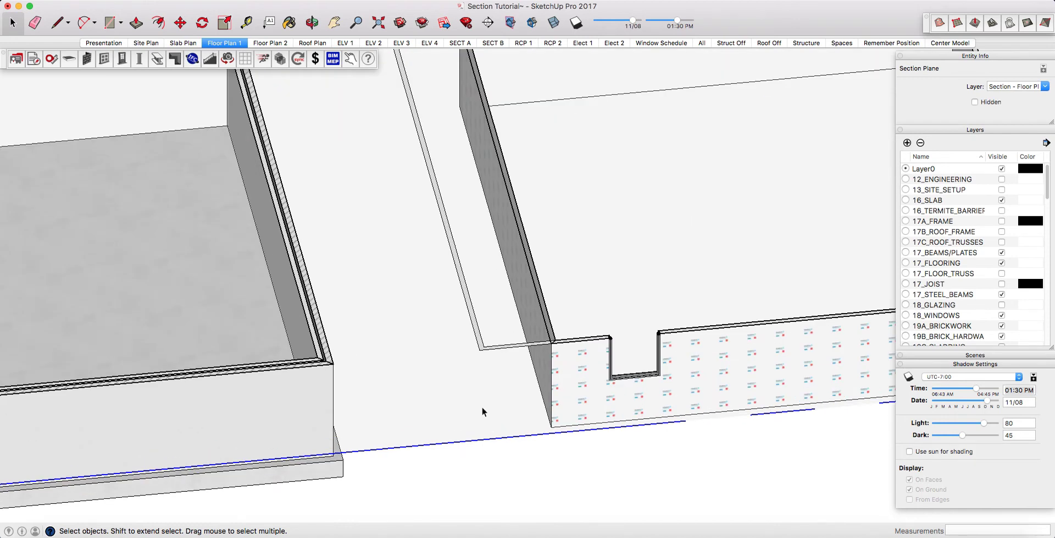
{"action": "key", "text": "m"}
{"action": "left_click", "coordinate": [482, 406]}
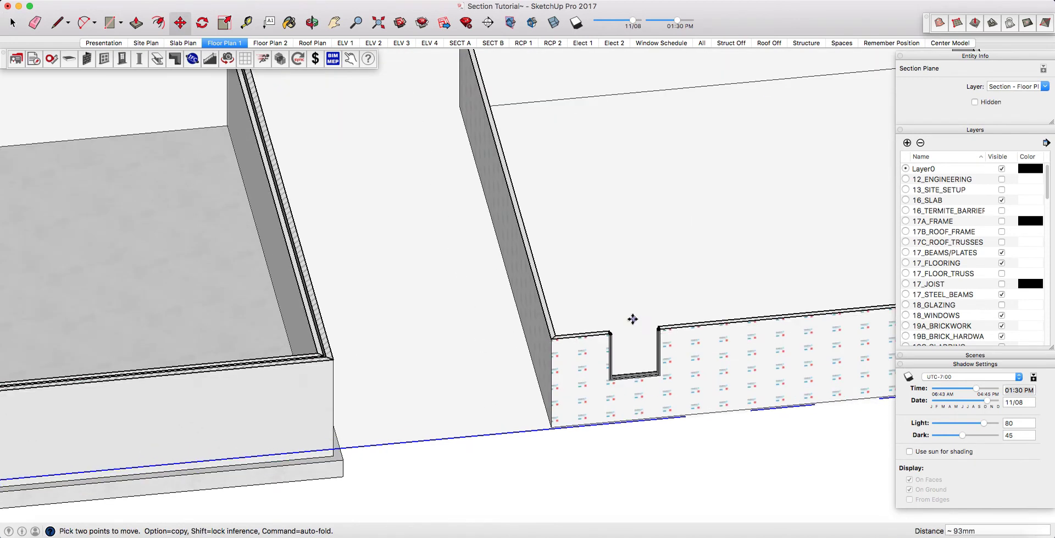
{"action": "scroll", "coordinate": [495, 425], "scroll_direction": "down", "scroll_amount": 5}
{"action": "mouse_move", "coordinate": [529, 365]}
{"action": "middle_mouse_down"}
{"action": "mouse_move", "coordinate": [548, 357]}
{"action": "mouse_move", "coordinate": [546, 372]}
{"action": "middle_mouse_up"}
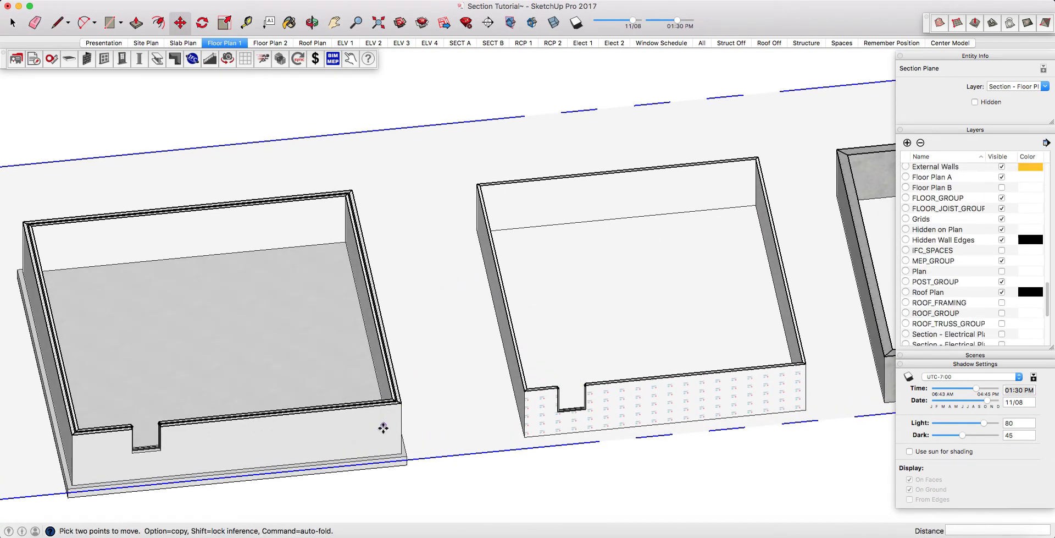
Examine the hatching and mitre lines at the slab building's wall corners in the refreshed section
{"action": "scroll", "coordinate": [409, 357], "scroll_direction": "up", "scroll_amount": 10}
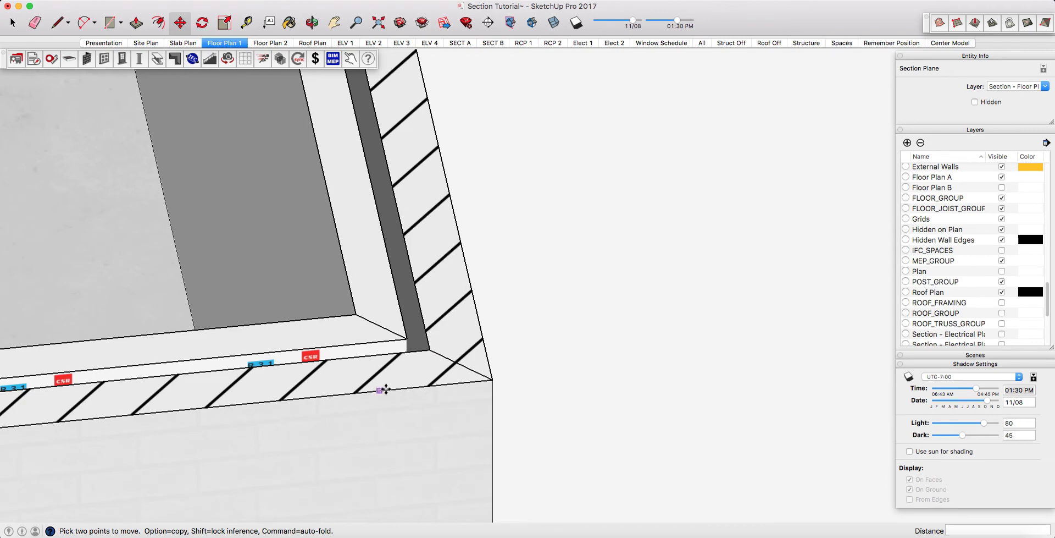
{"action": "mouse_move", "coordinate": [386, 389]}
{"action": "middle_mouse_down"}
{"action": "mouse_move", "coordinate": [404, 338]}
{"action": "mouse_move", "coordinate": [384, 391]}
{"action": "middle_mouse_up"}
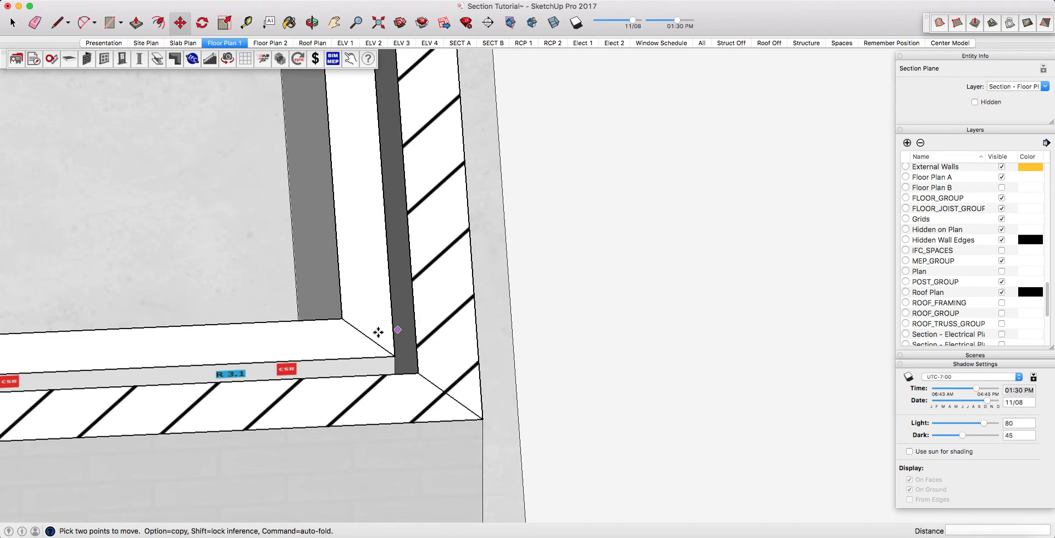
{"action": "scroll", "coordinate": [378, 333], "scroll_direction": "down", "scroll_amount": 5}
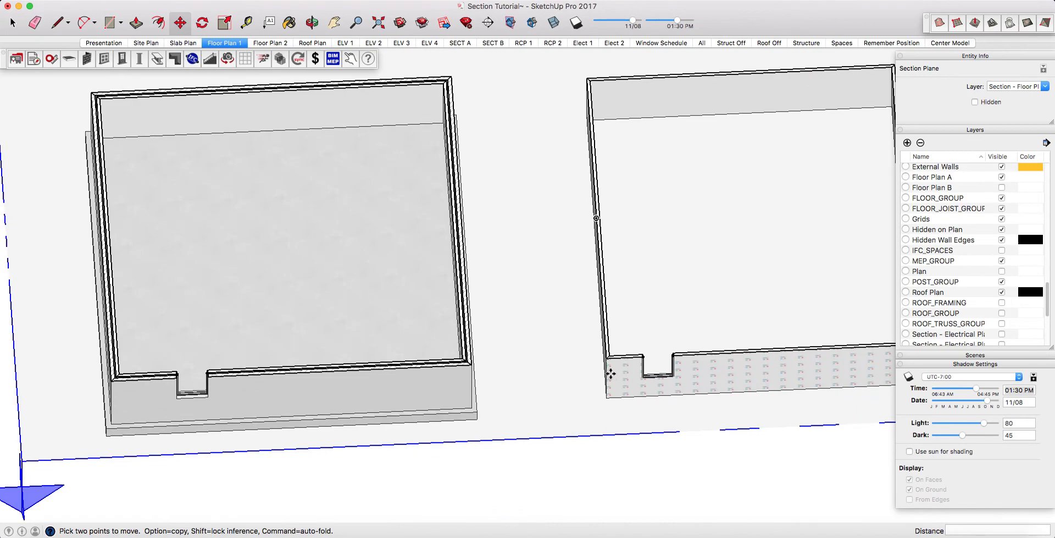
{"action": "middle_click_drag", "start_coordinate": [612, 370], "coordinate": [473, 363]}
{"action": "scroll", "coordinate": [88, 354], "scroll_direction": "up", "scroll_amount": 10}
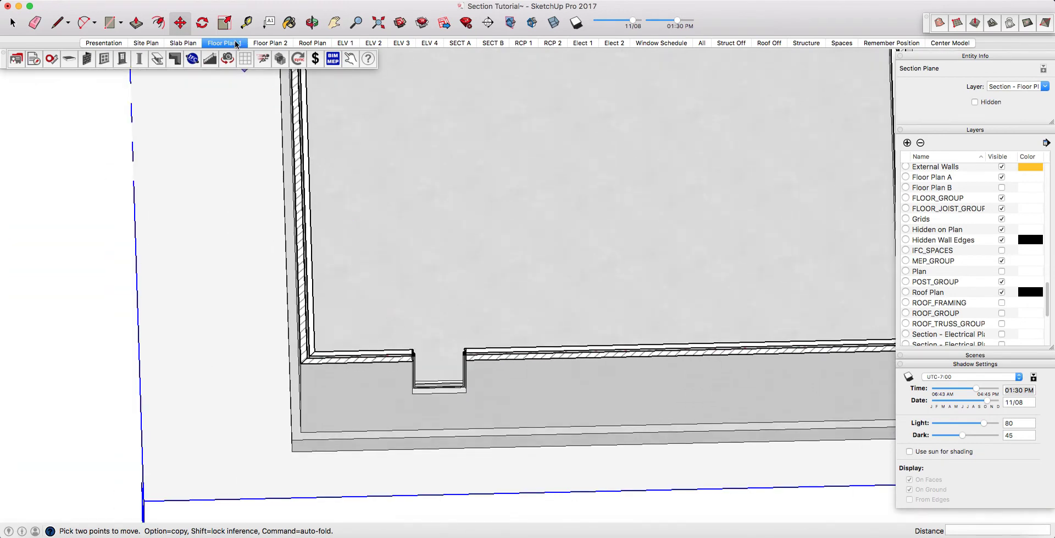
Return to the Floor Plan 1 scene, hide the Hidden on Plan layer and update the scene
{"action": "left_click", "coordinate": [233, 44]}
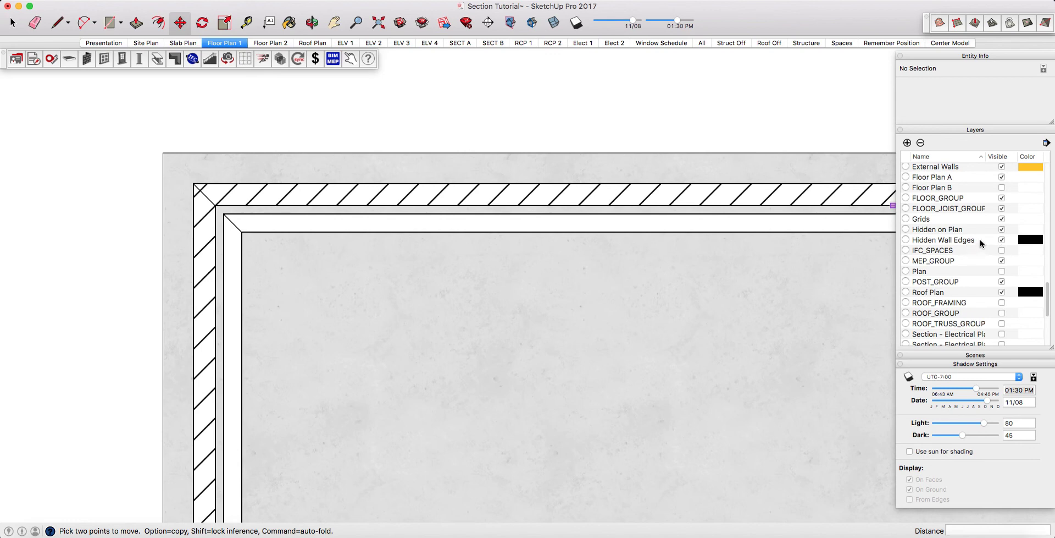
{"action": "left_click", "coordinate": [202, 188]}
{"action": "key", "text": "Escape"}
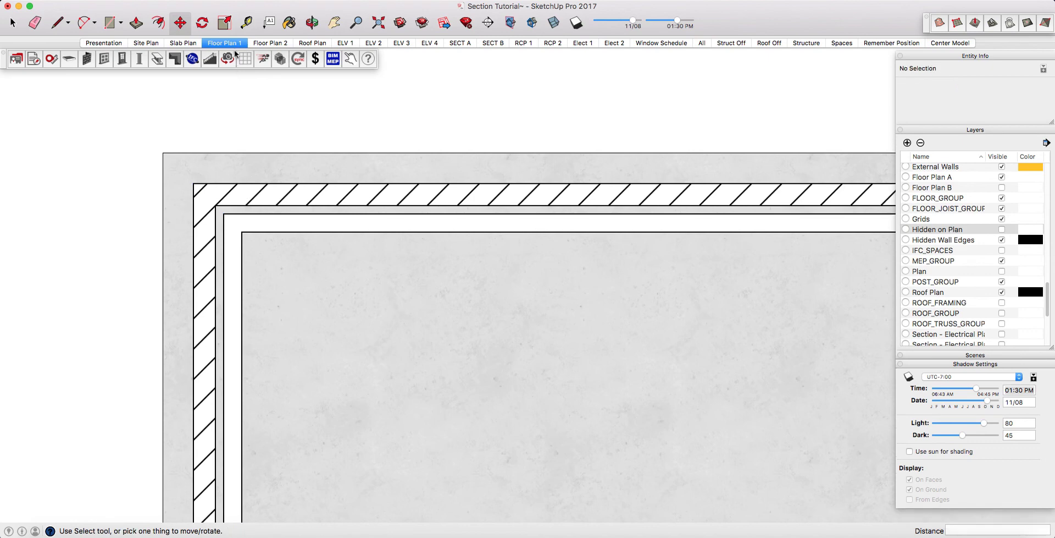
{"action": "right_click", "coordinate": [238, 45]}
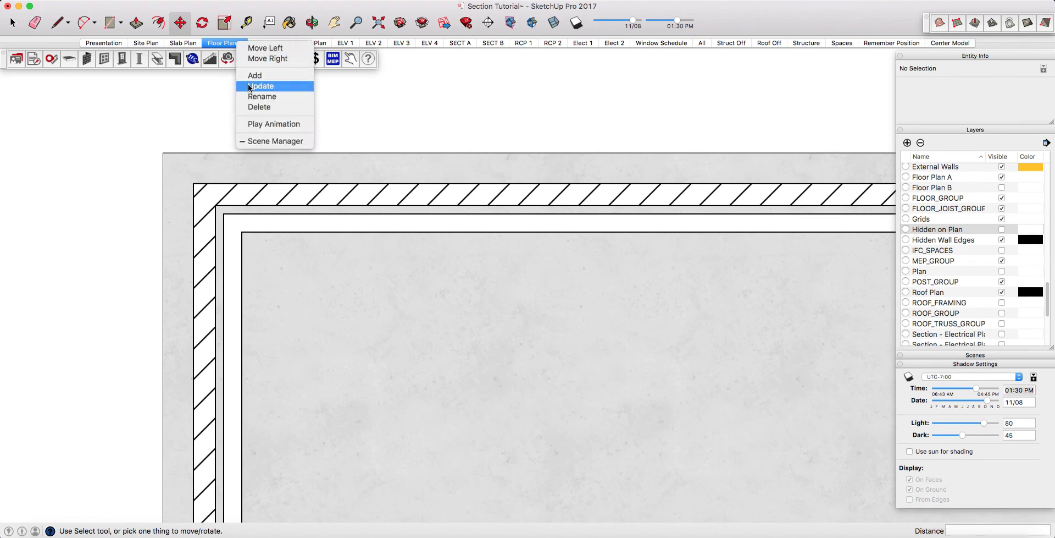
{"action": "left_click", "coordinate": [214, 44]}
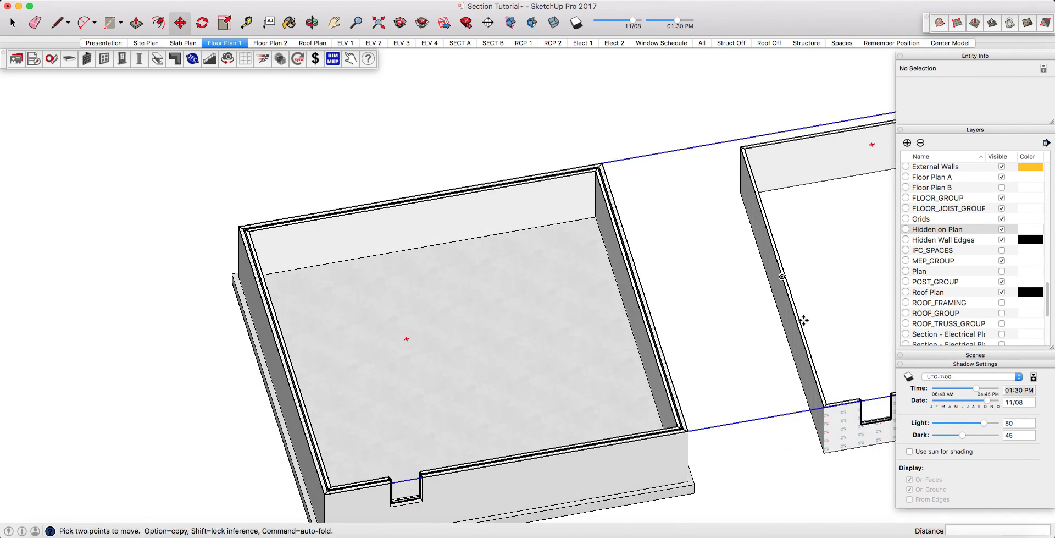
Show the Hidden on Plan layer while viewing the slab building and the middle building
{"action": "scroll", "coordinate": [370, 291], "scroll_direction": "down", "scroll_amount": 2}
{"action": "scroll", "coordinate": [715, 357], "scroll_direction": "up", "scroll_amount": 3}
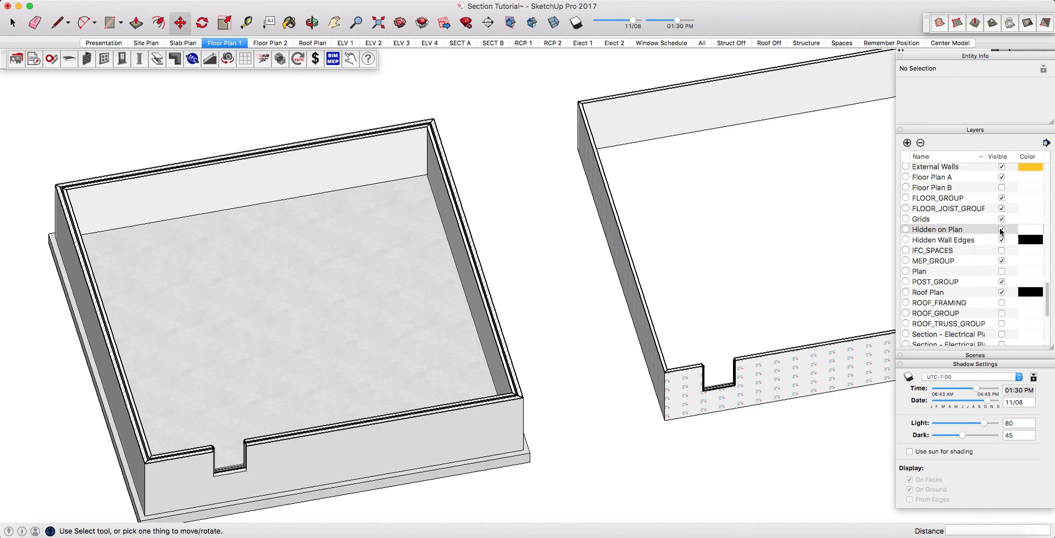
{"action": "left_click", "coordinate": [1001, 229]}
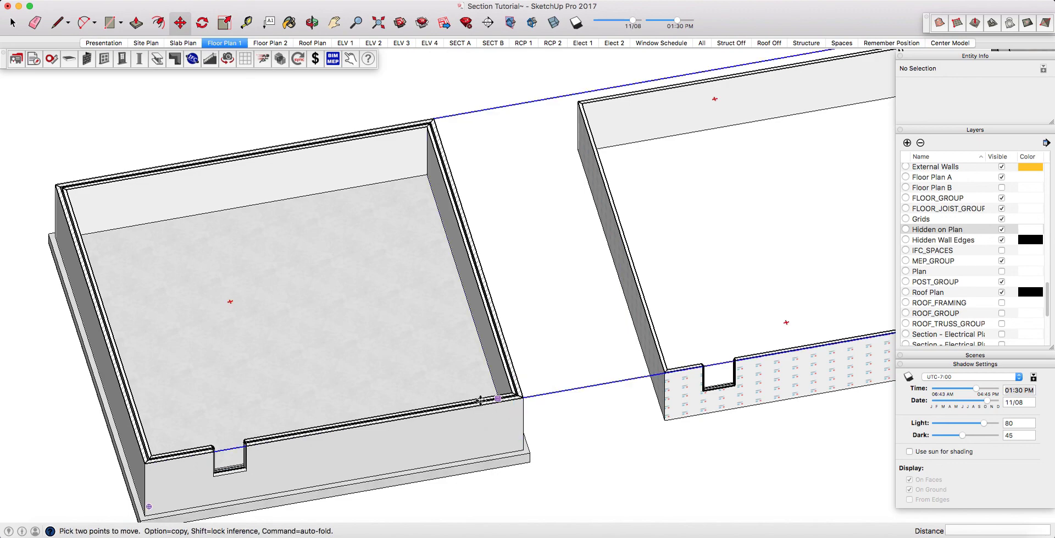